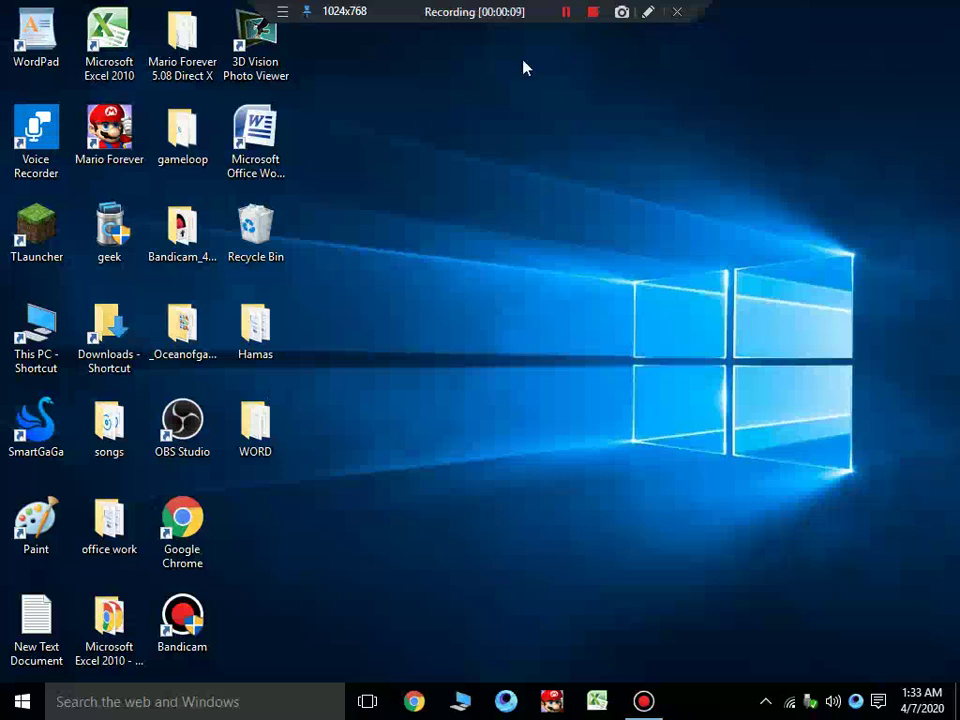
Mark the TLauncher desktop shortcut with a red arrow and a red rectangle using the recorder's drawing tools.
left_click(648, 13)
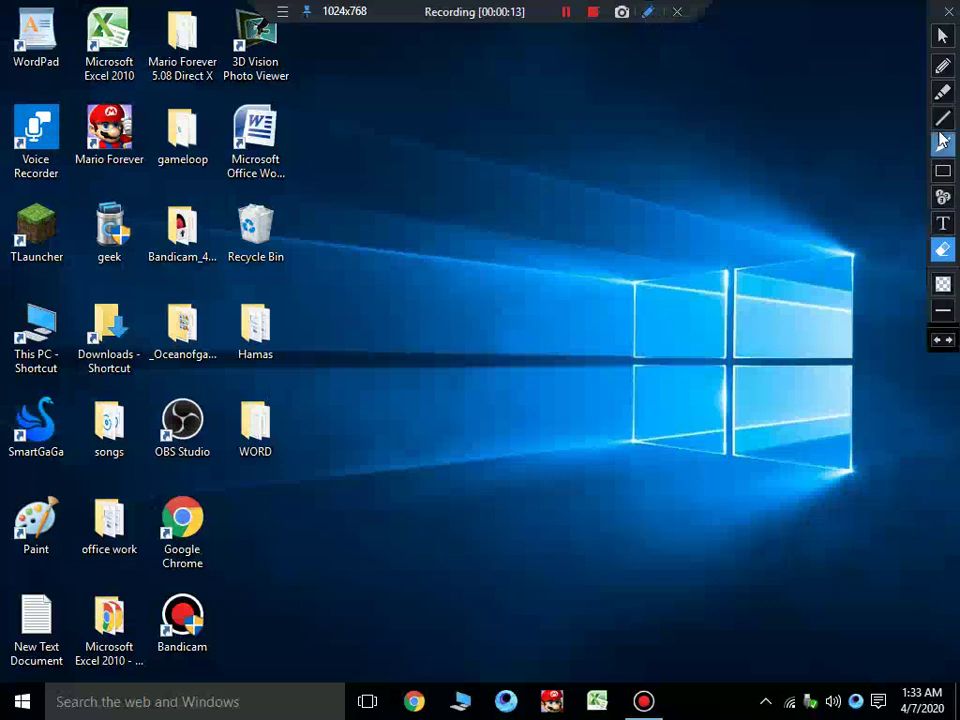
left_click(942, 144)
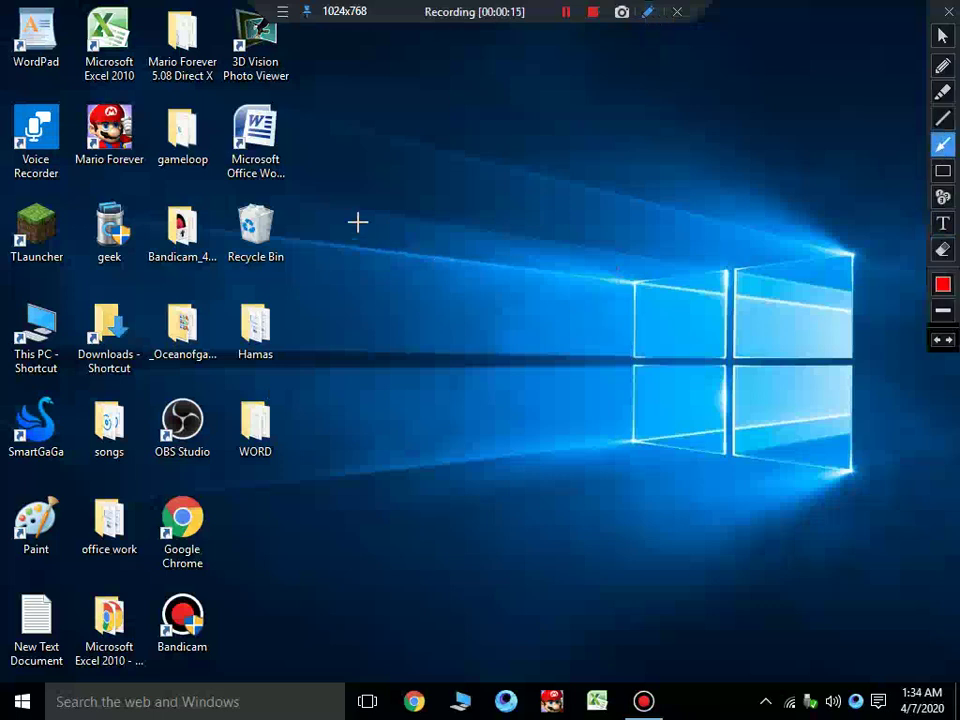
left_click_drag(358, 222, 82, 221)
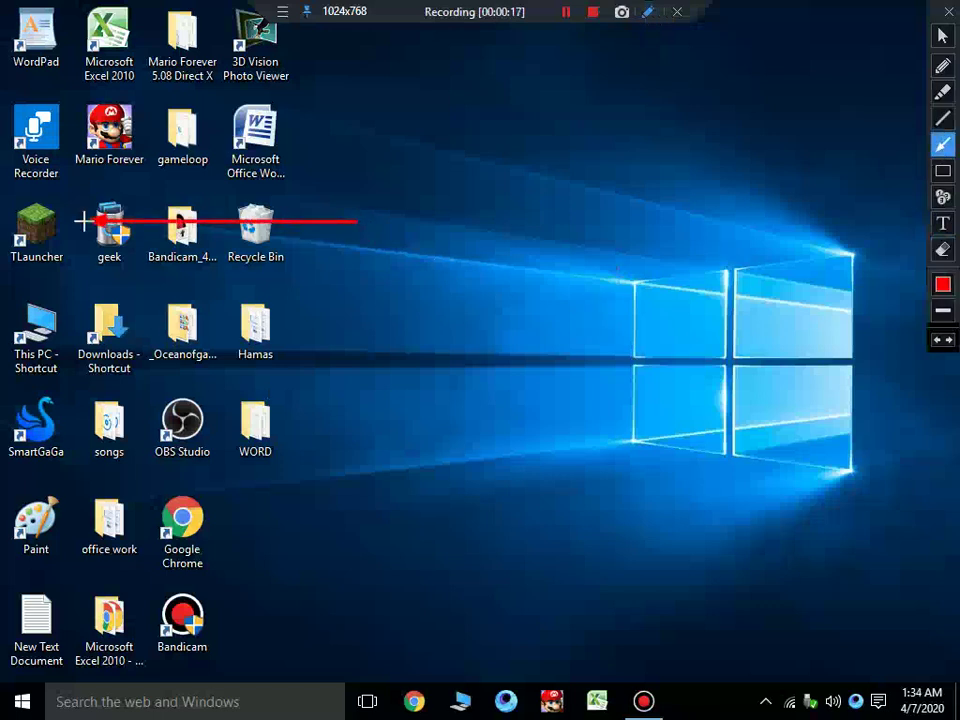
left_click(942, 170)
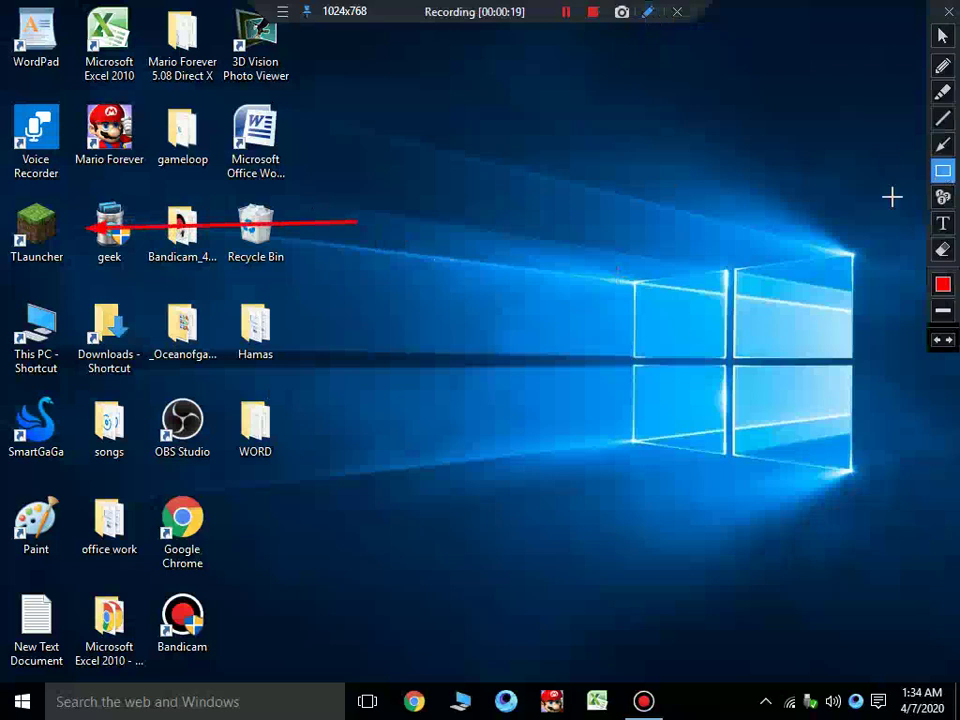
mouse_move(69, 147)
left_mouse_down()
mouse_move(62, 193)
mouse_move(18, 287)
mouse_move(4, 277)
left_mouse_up()
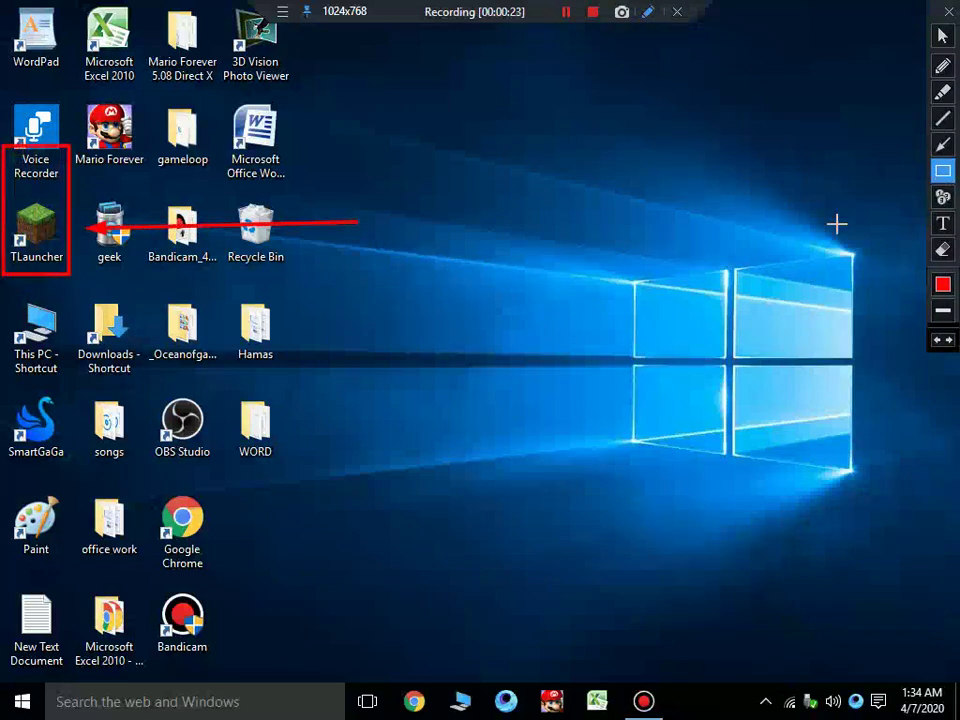
Erase the red arrow and rectangle from the desktop and close the drawing tools.
left_click(942, 249)
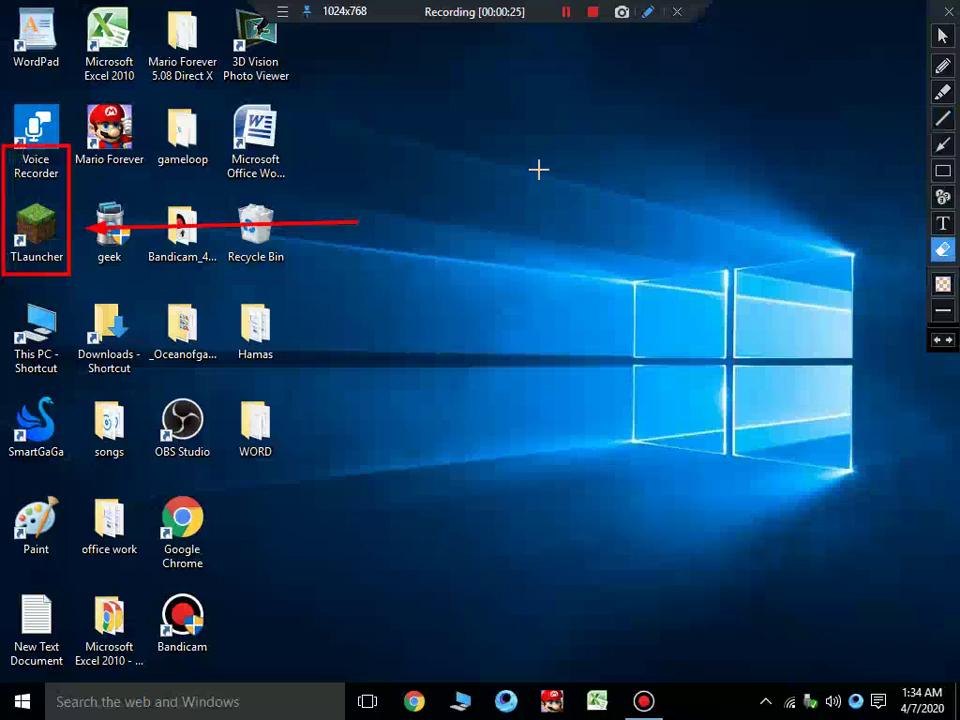
left_click(4, 321)
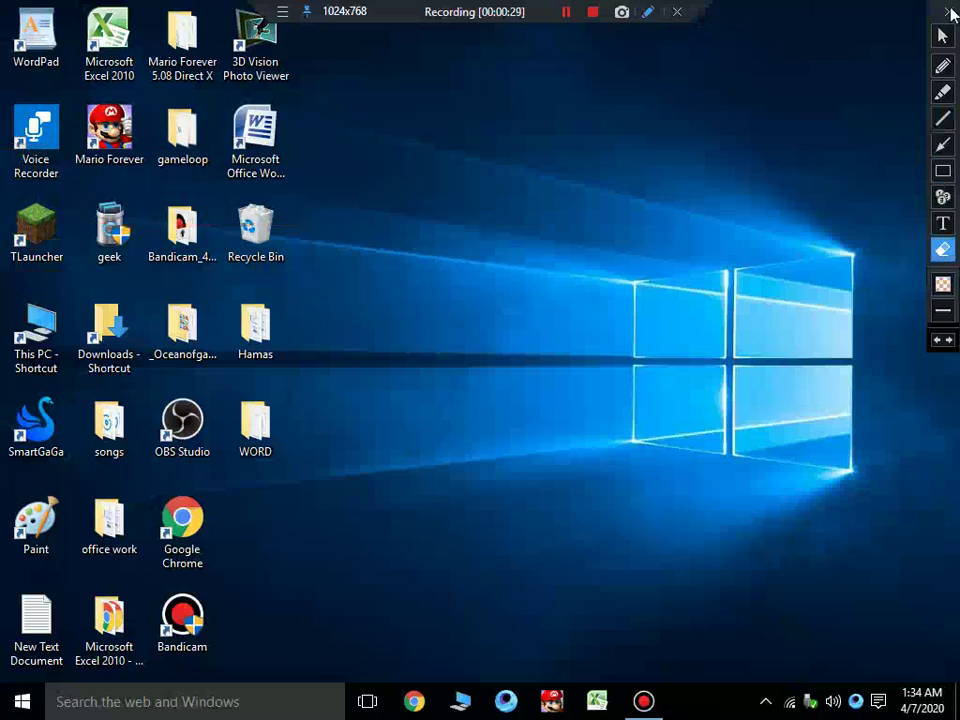
left_click(948, 11)
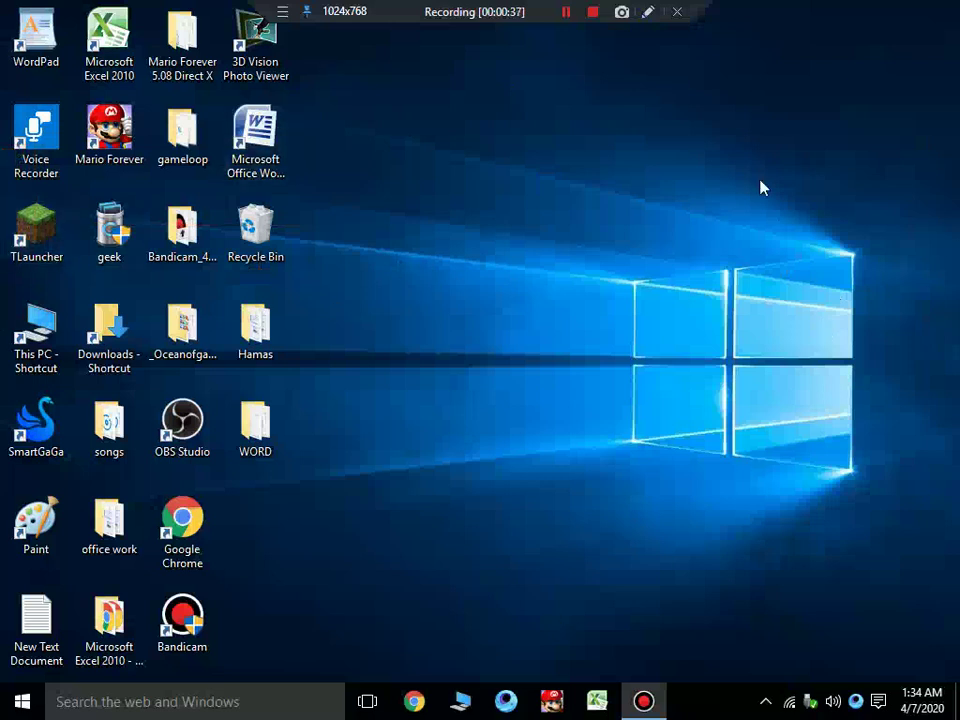
Switch to Google Chrome and search Google for "tlauncher".
left_click(412, 704)
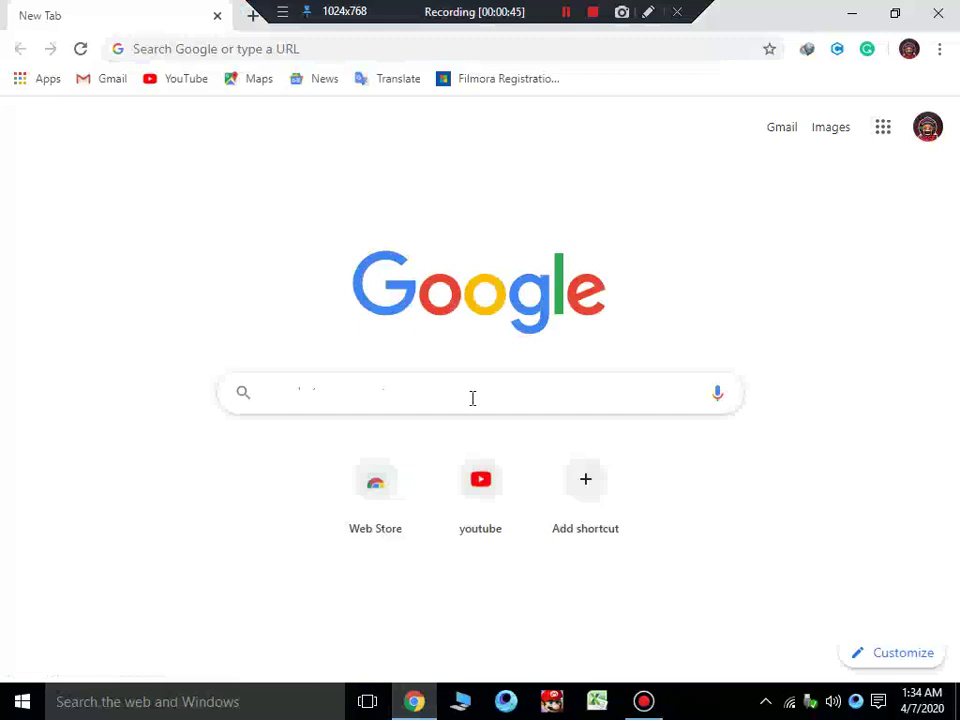
type("tlauncher")
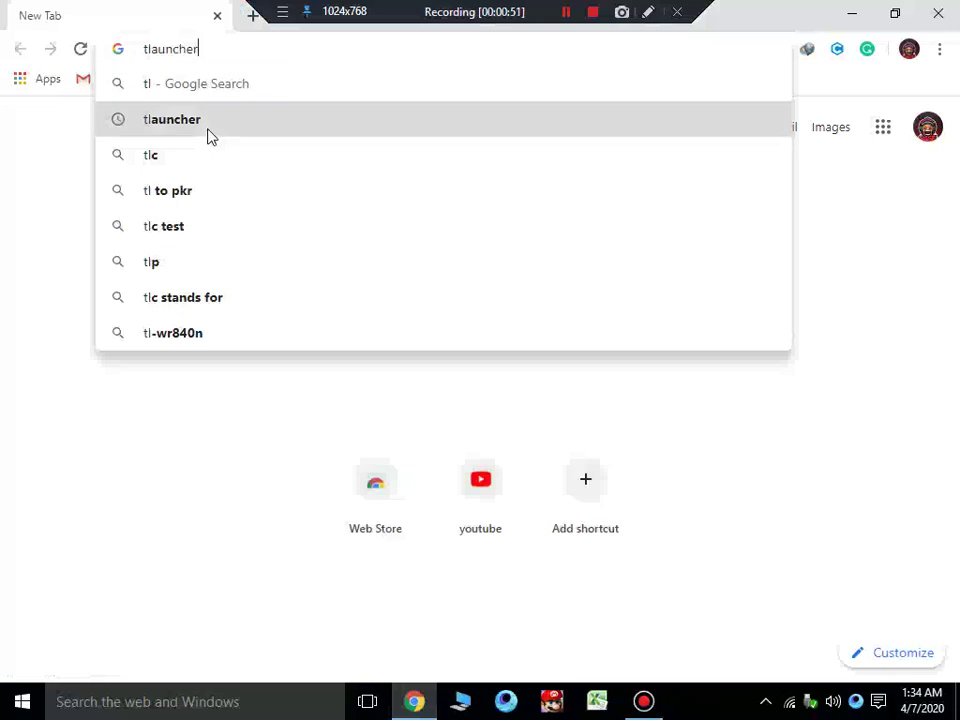
left_click(210, 136)
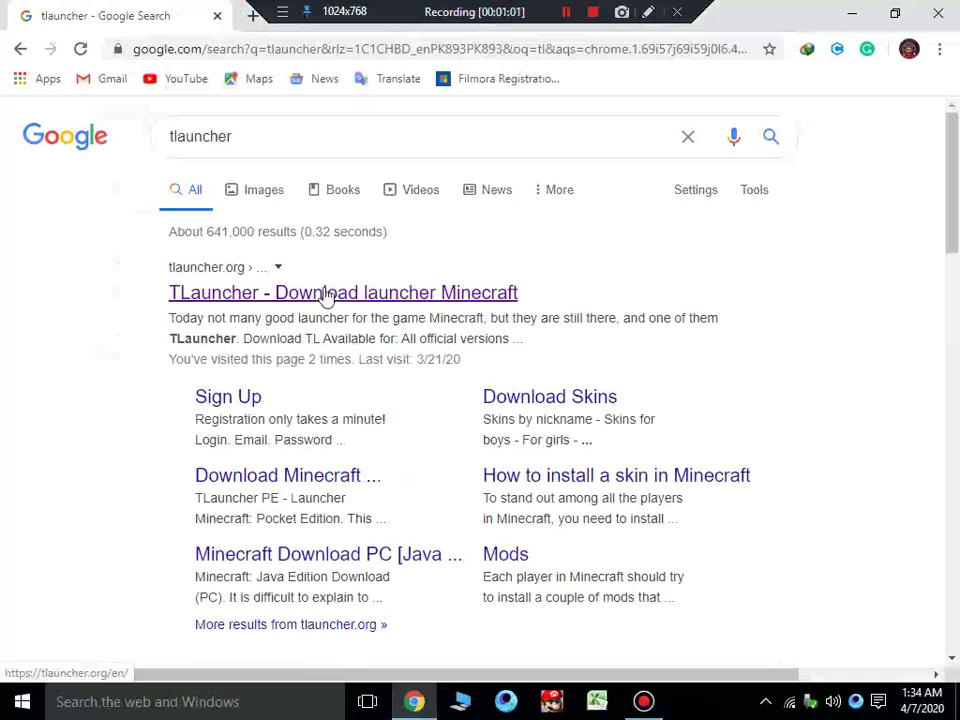
Outline the "TLauncher - Download launcher Minecraft" search result with a red rectangle.
left_click(648, 12)
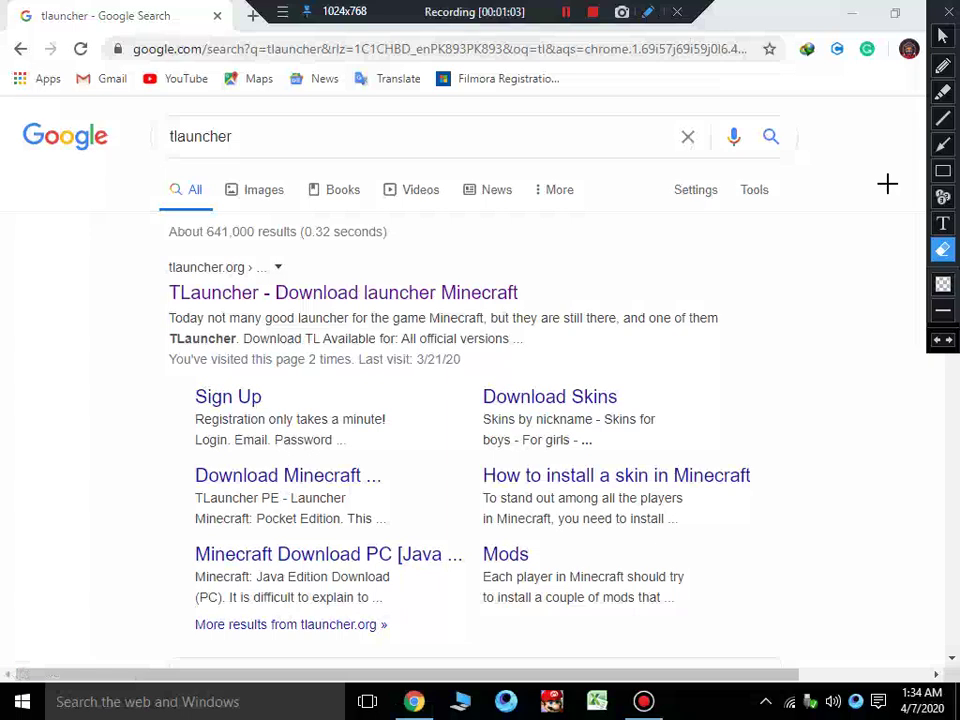
left_click(942, 170)
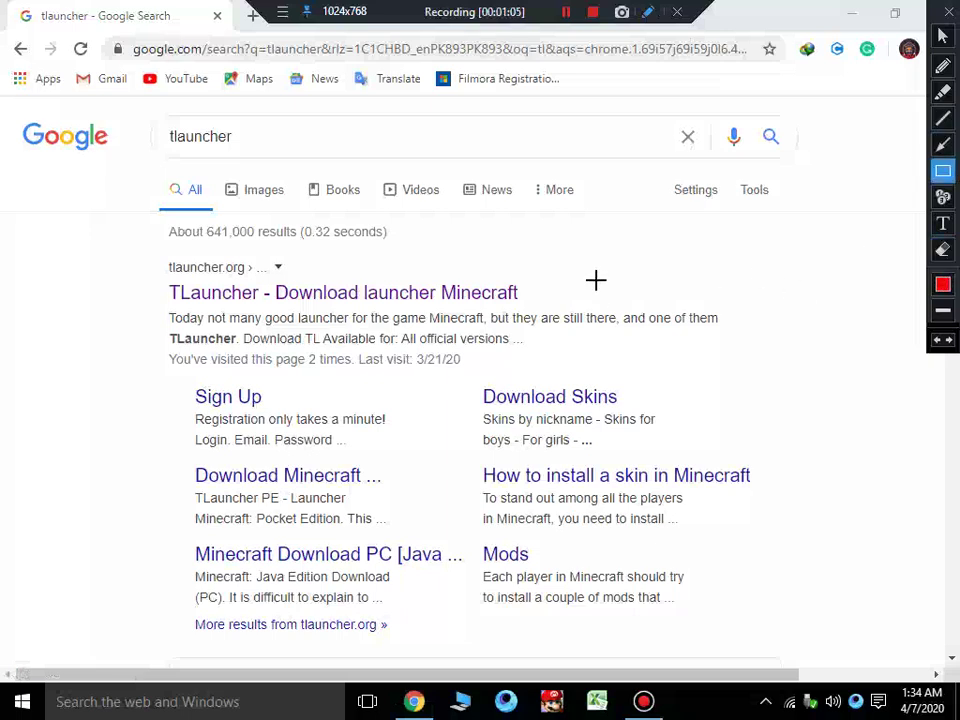
mouse_move(596, 280)
left_mouse_down()
mouse_move(392, 324)
mouse_move(90, 304)
mouse_move(30, 358)
mouse_move(54, 393)
left_mouse_up()
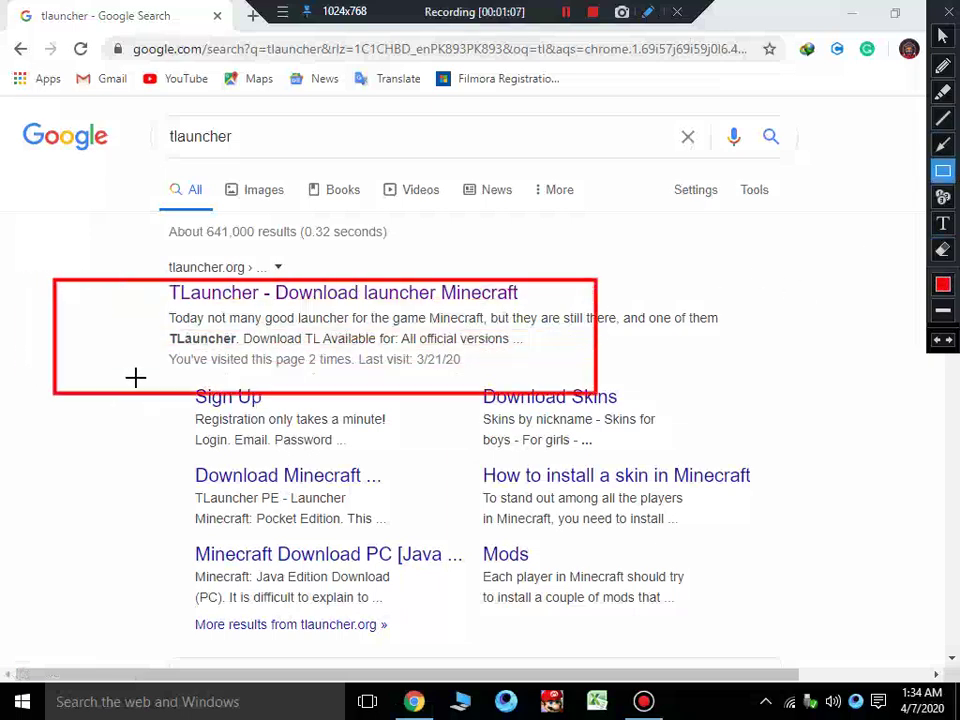
left_click_drag(135, 377, 137, 375)
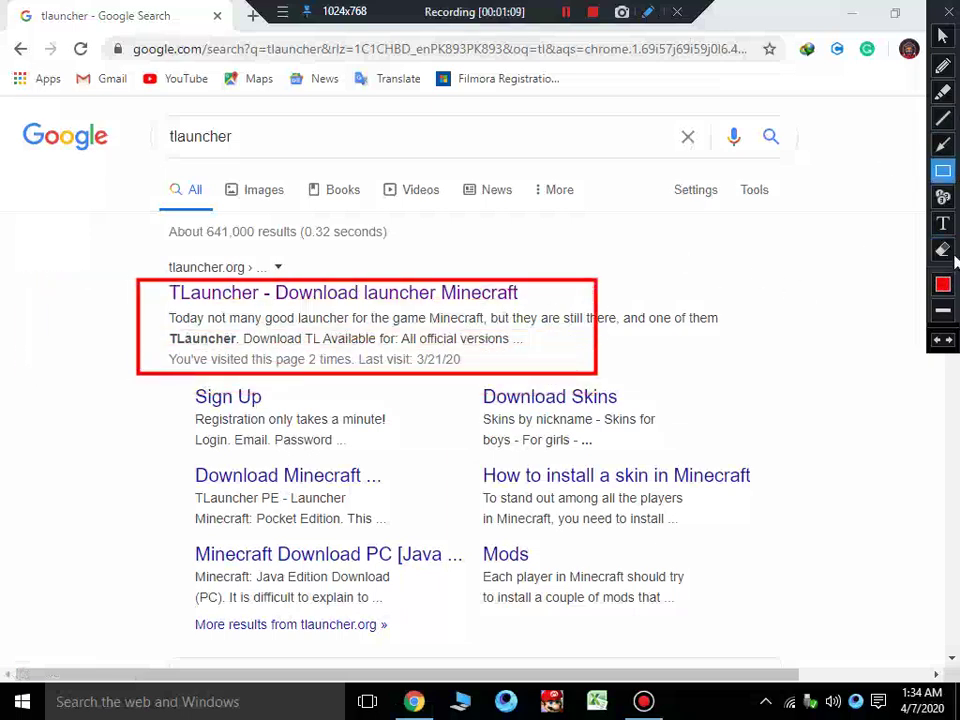
Erase the red outline and open the "TLauncher - Download launcher Minecraft" result from tlauncher.org.
left_click(943, 251)
mouse_move(748, 232)
left_mouse_down()
mouse_move(300, 433)
mouse_move(35, 394)
left_mouse_up()
left_click(943, 35)
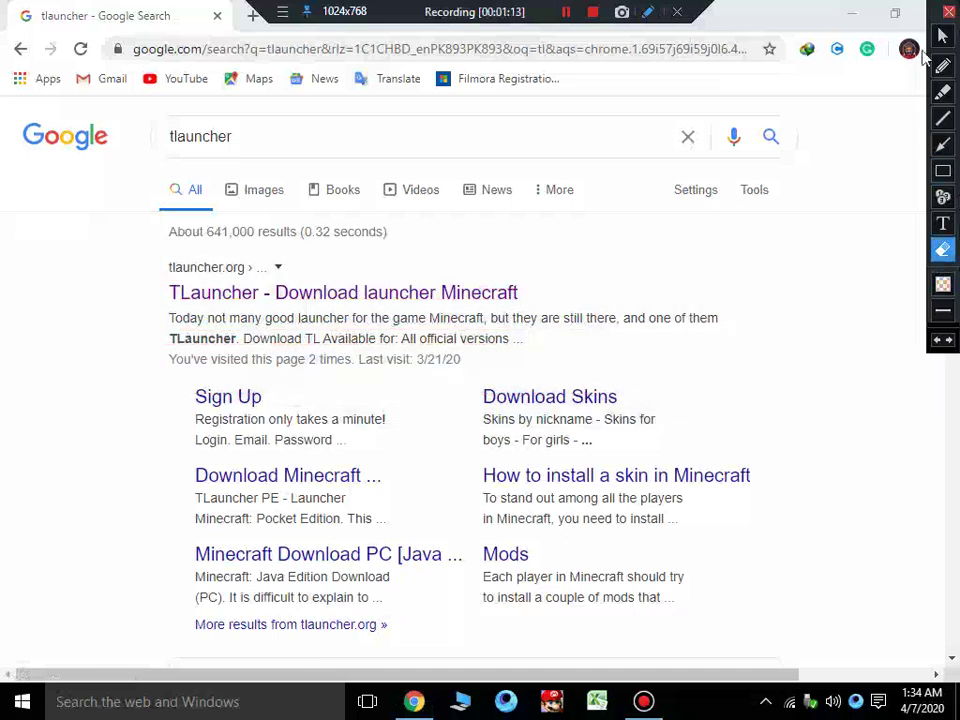
left_click(312, 295)
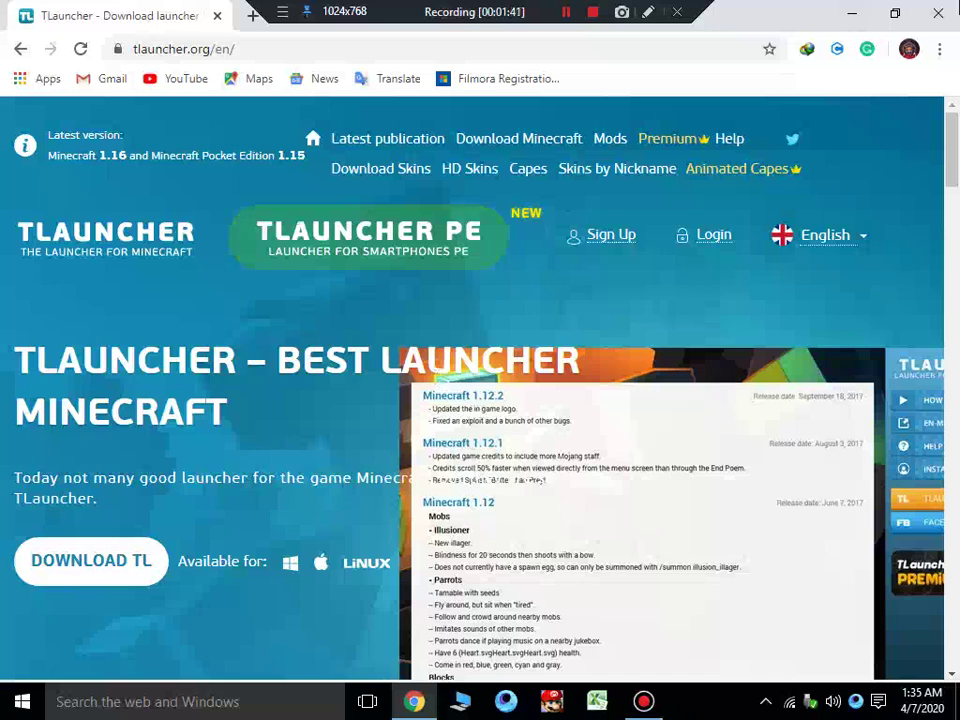
Return to the desktop, refresh it and open the Downloads folder.
key("super+d")
right_click(418, 98)
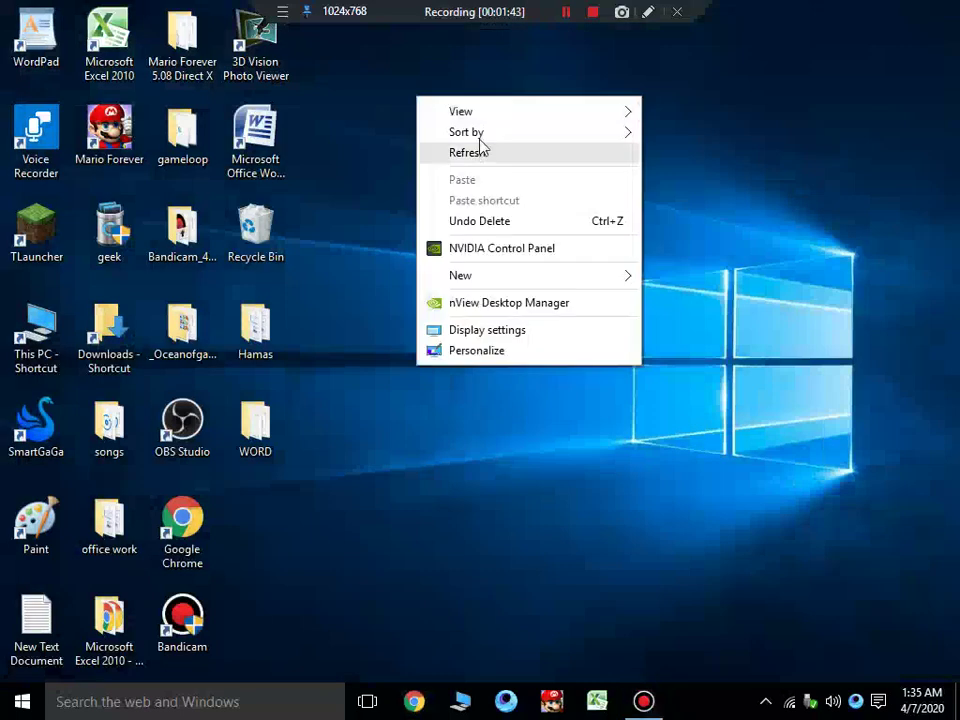
left_click(483, 155)
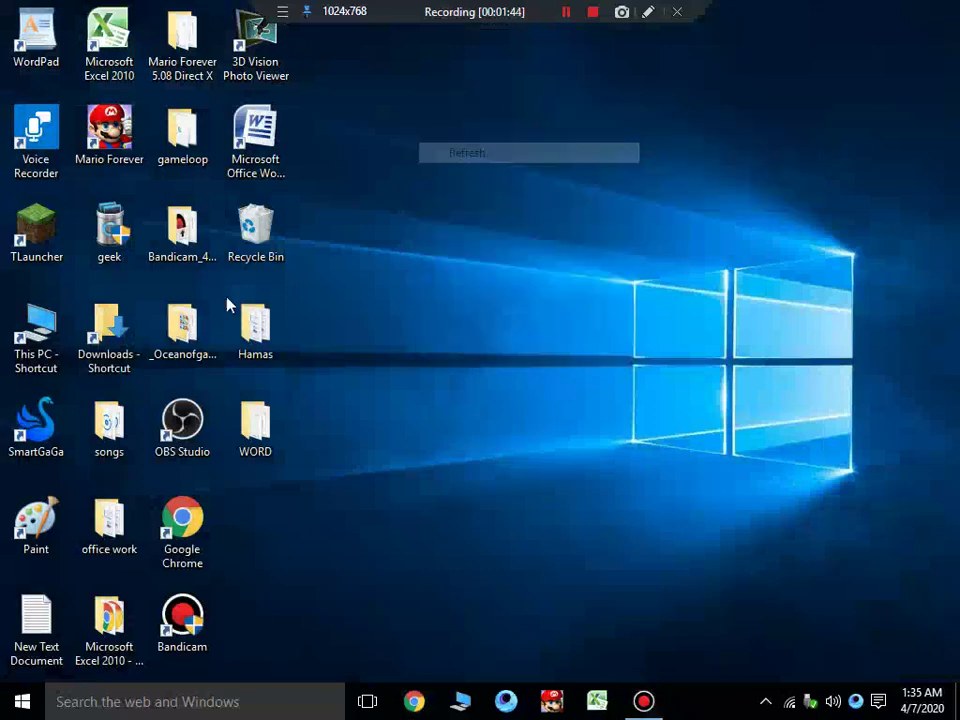
double_click(117, 337)
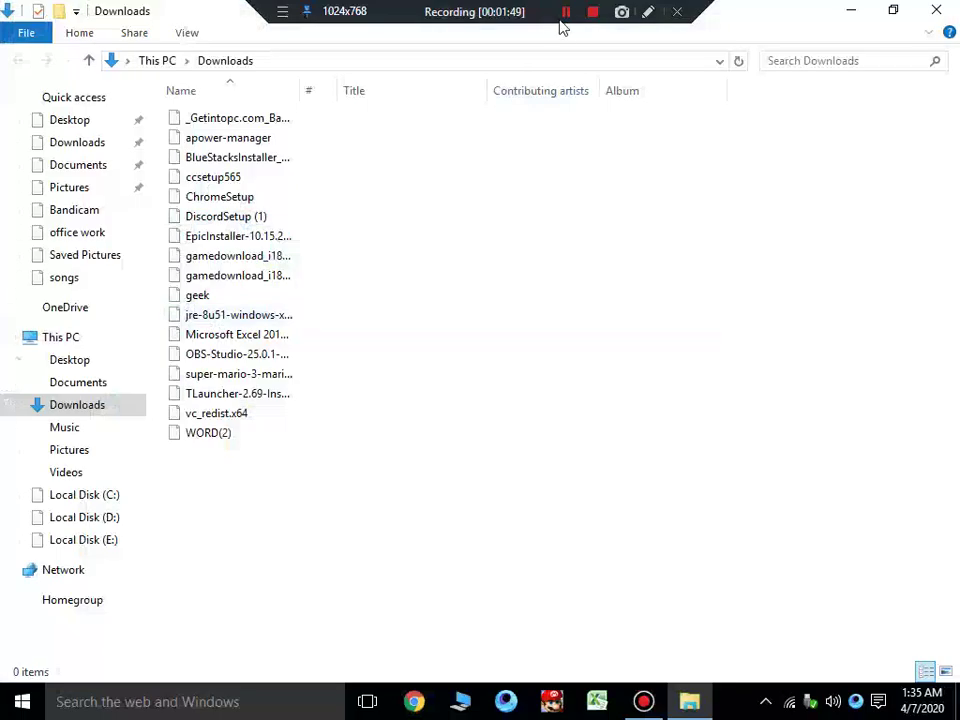
left_click(566, 11)
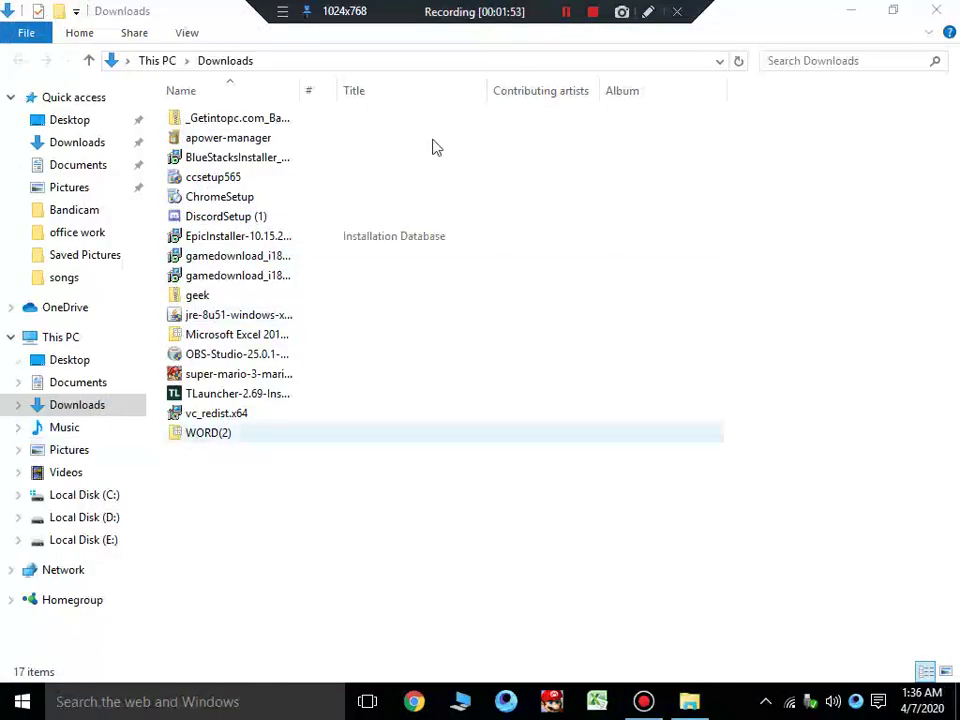
left_click(566, 12)
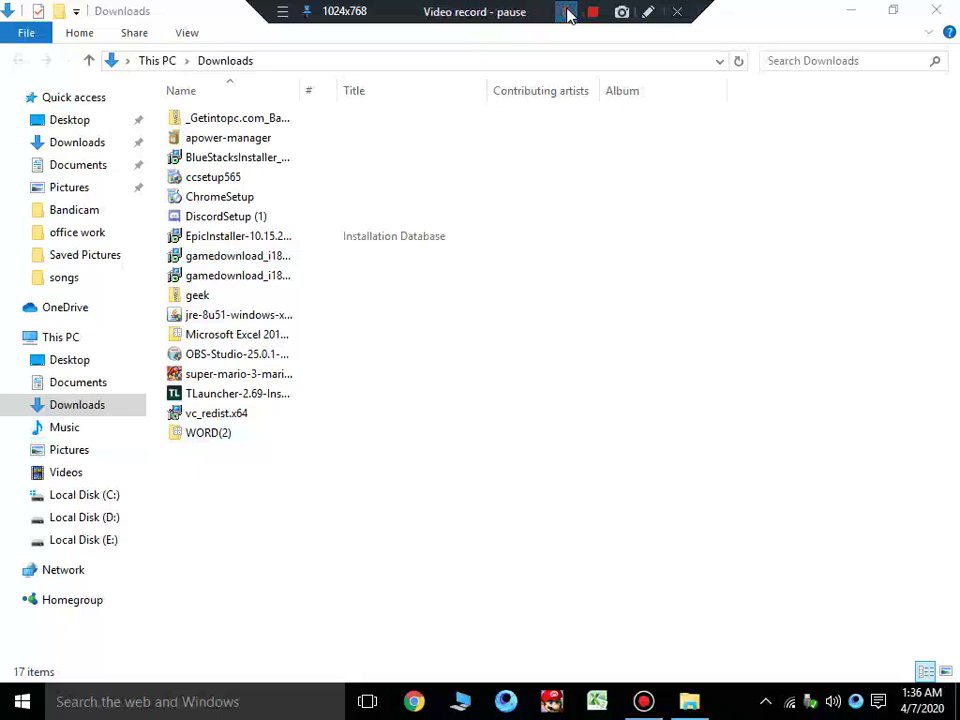
left_click(566, 12)
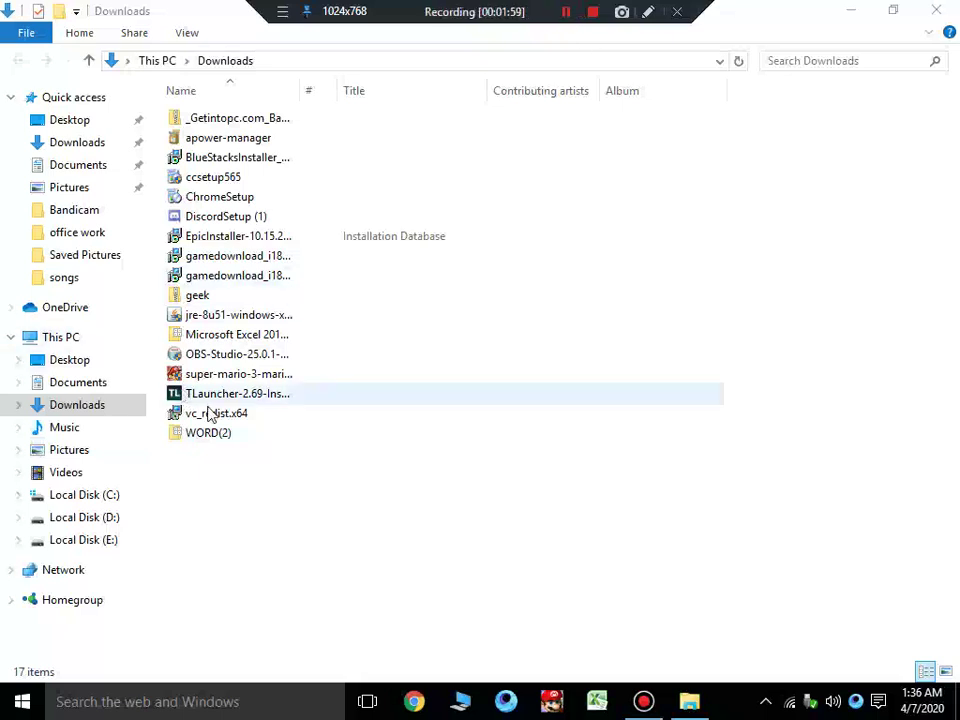
Outline the TLauncher-2.69 installer file in the Downloads folder with a red rectangle, then leave drawing mode.
left_click(646, 14)
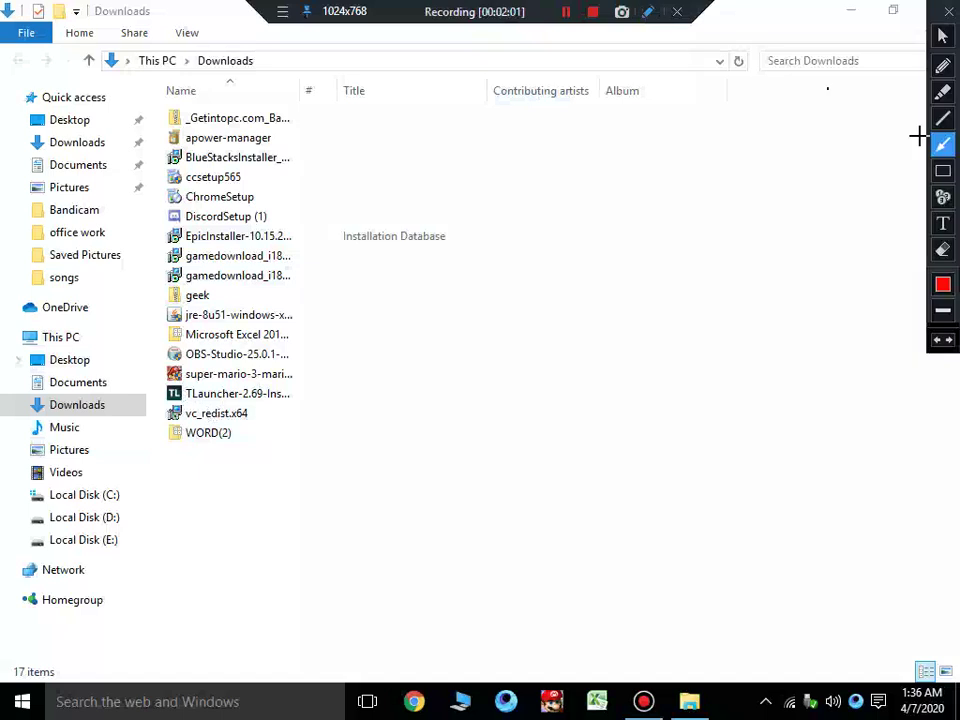
left_click(944, 173)
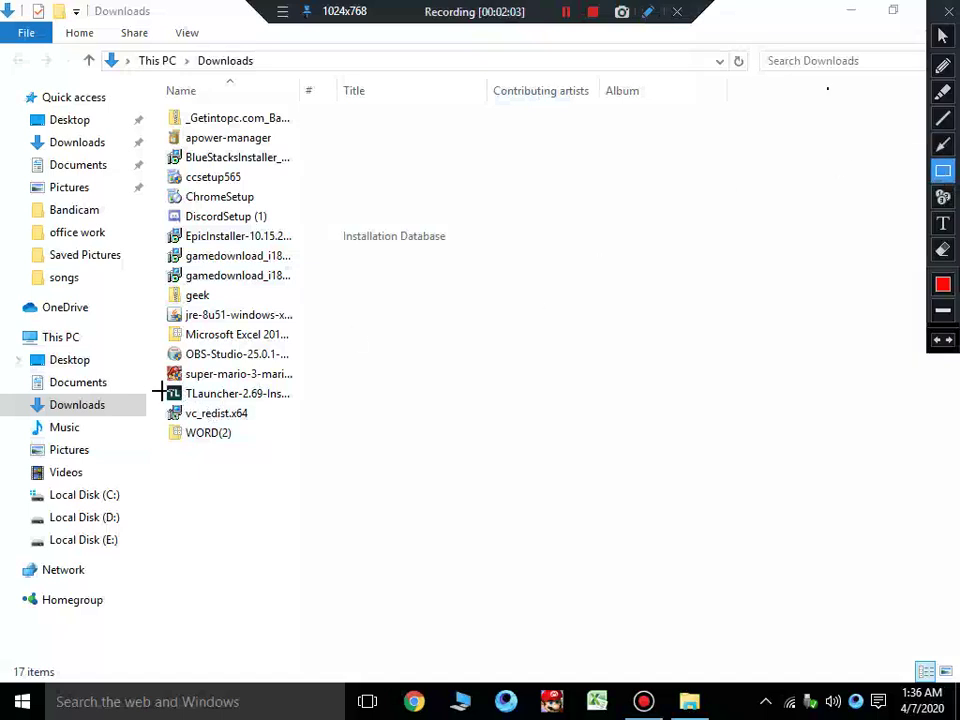
left_click_drag(160, 383, 350, 412)
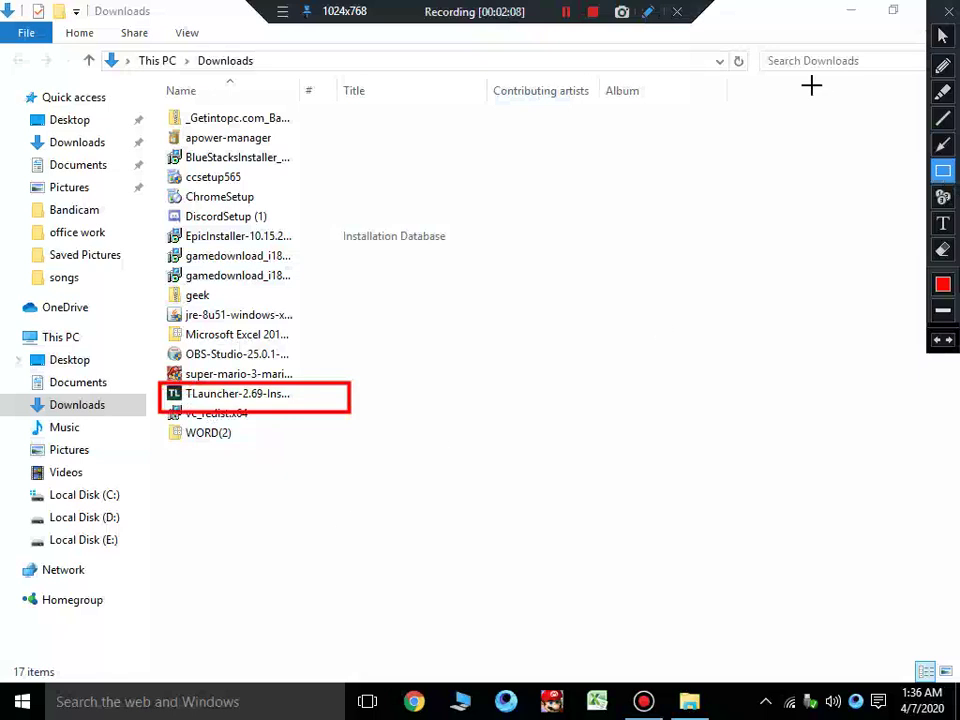
left_click(942, 36)
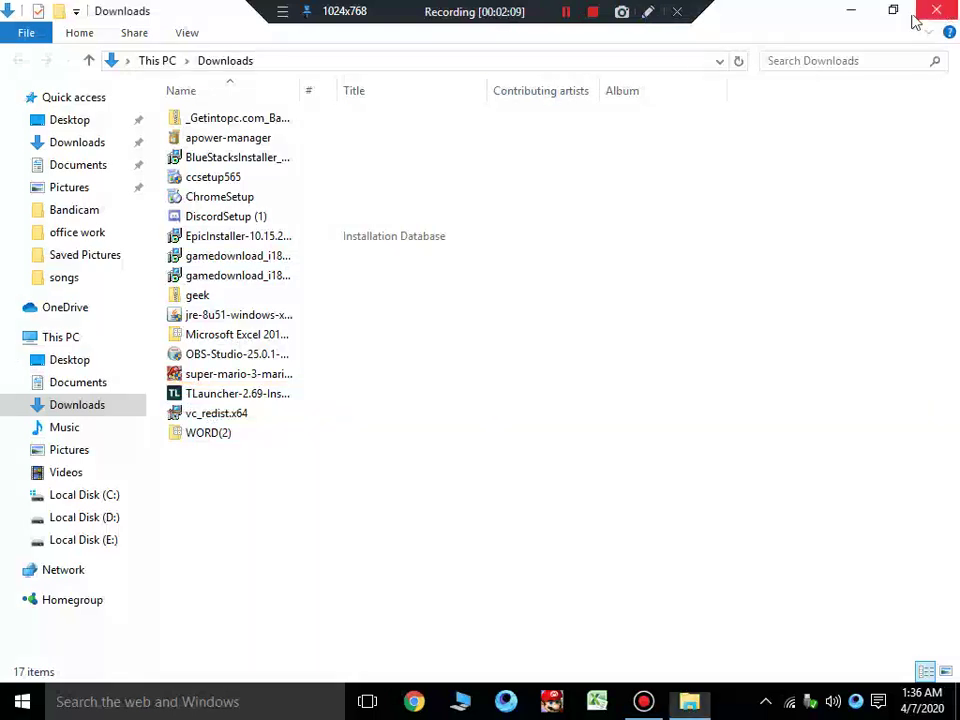
Minimize the Downloads window and select the TLauncher shortcut on the desktop.
left_click(851, 12)
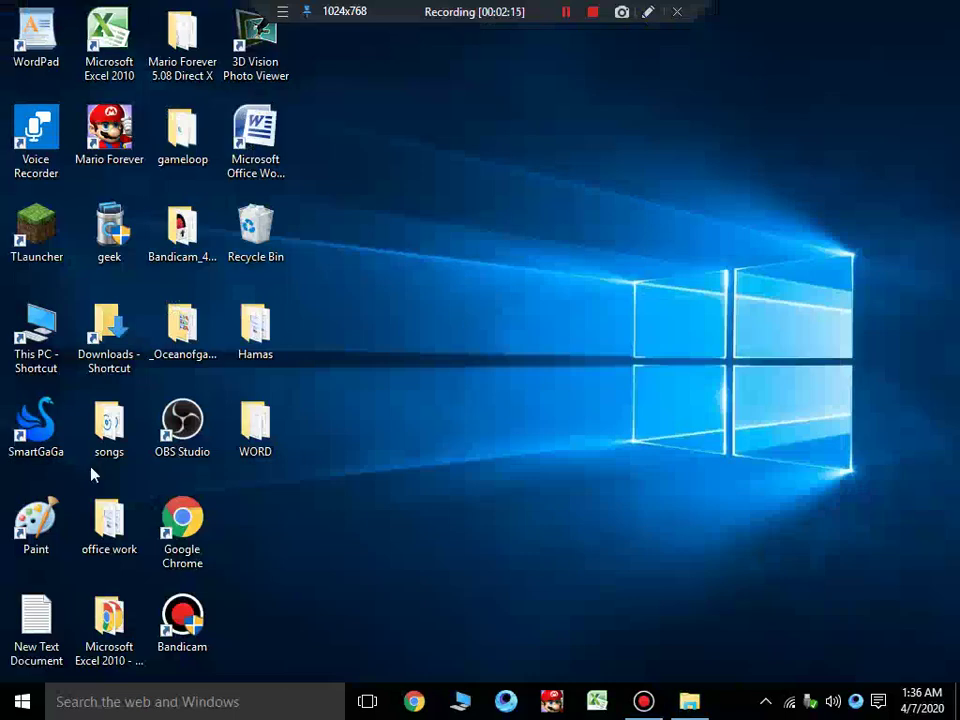
left_click(40, 247)
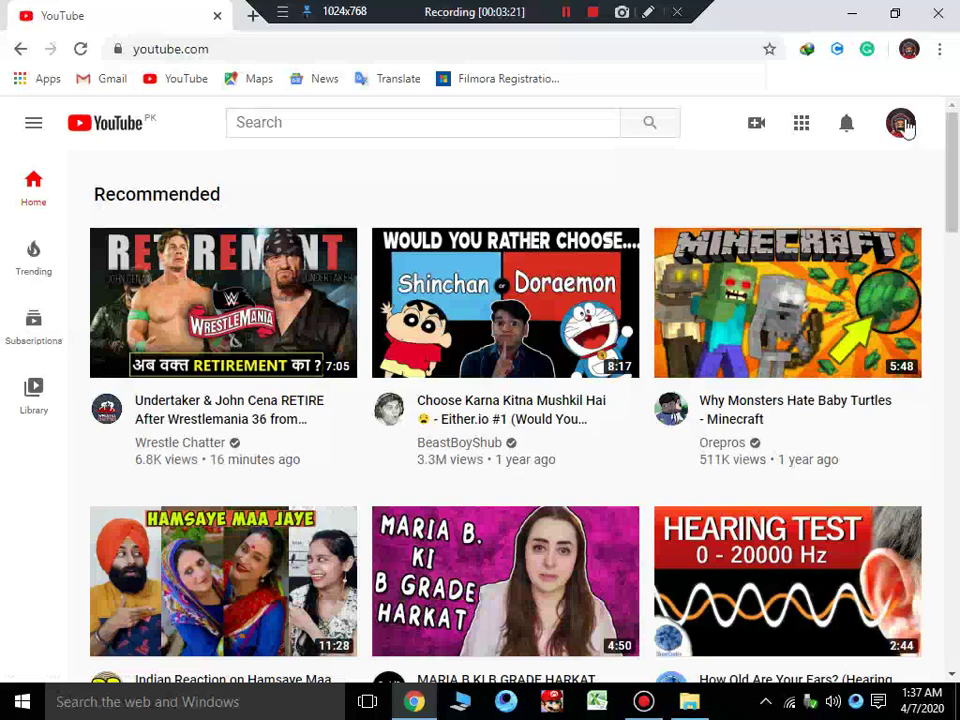
Open the signed-in account's own YouTube channel and browse its uploads row forward and back.
left_click(903, 126)
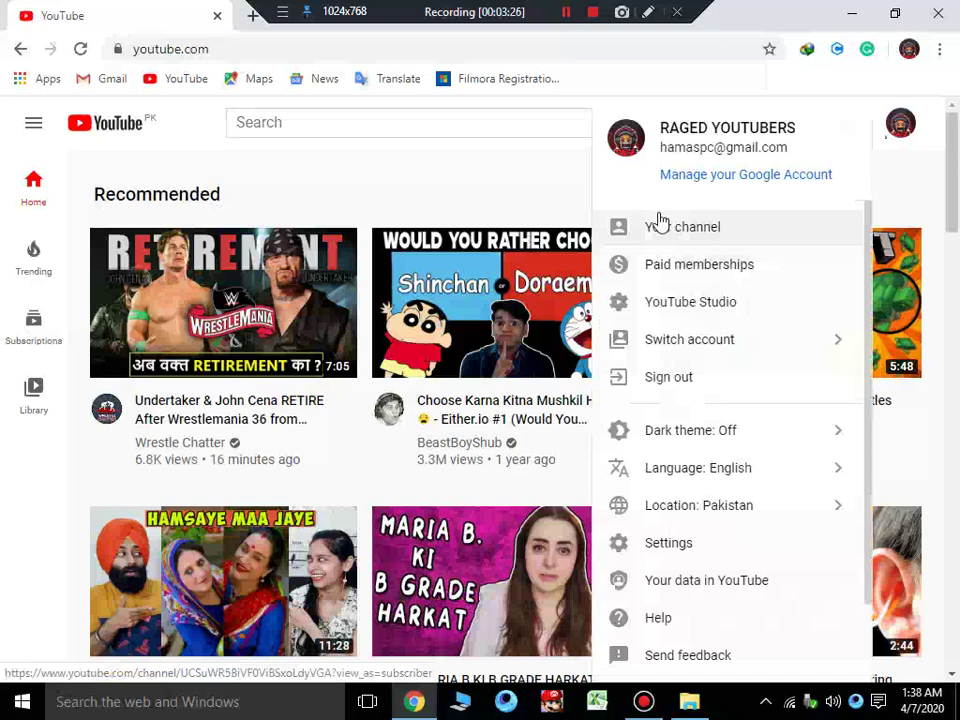
left_click(660, 222)
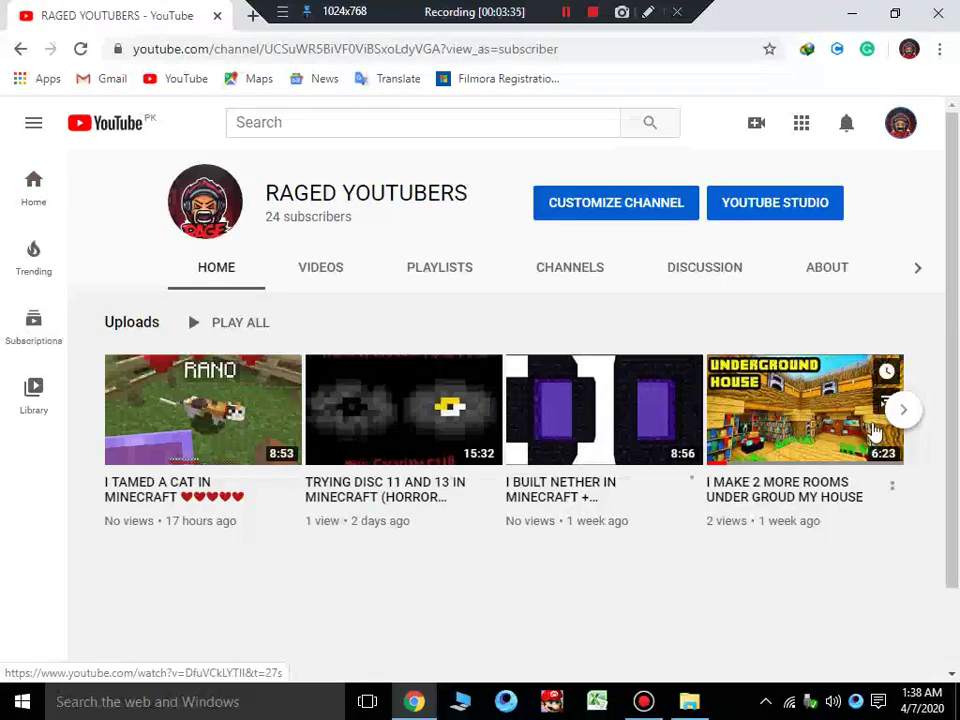
left_click(909, 415)
left_click(907, 412)
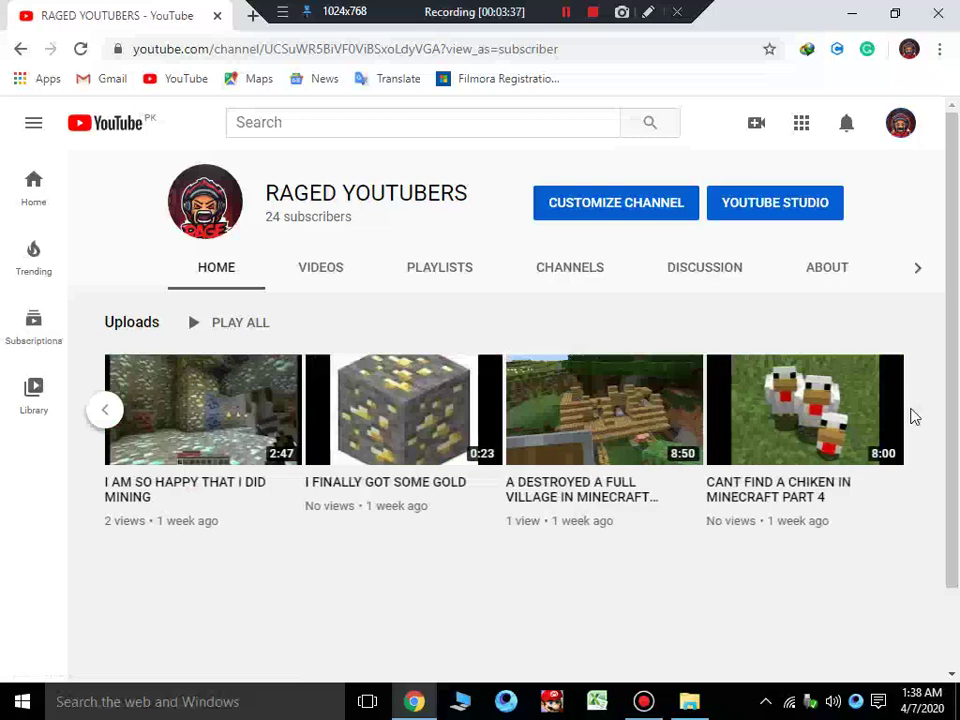
left_click(104, 409)
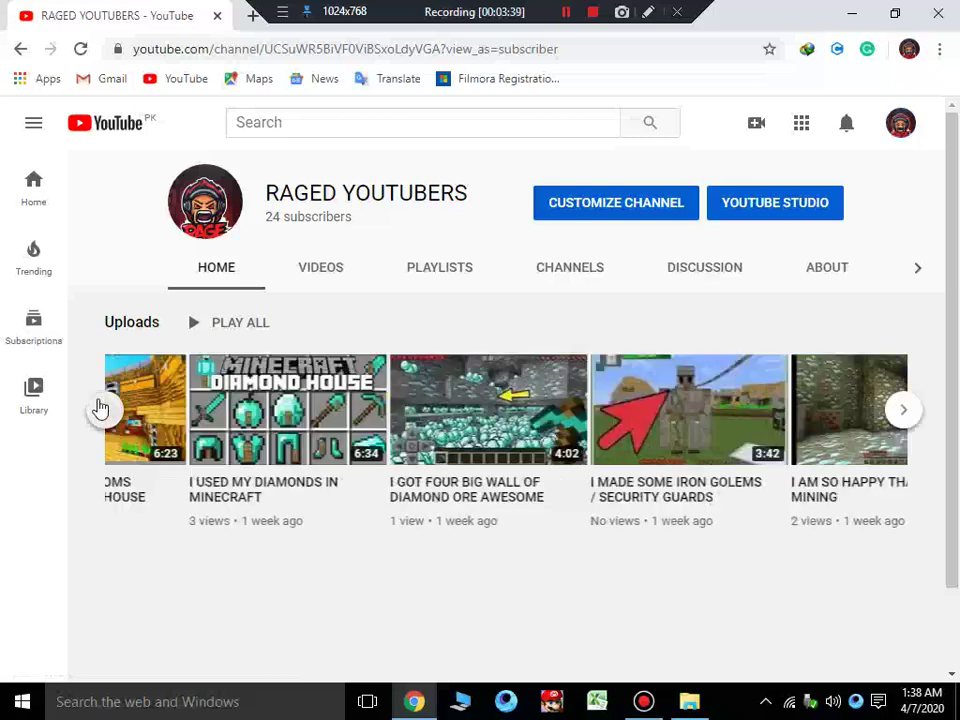
Open the channel's full video list, look through the uploads and return to the start of the page.
left_click(319, 274)
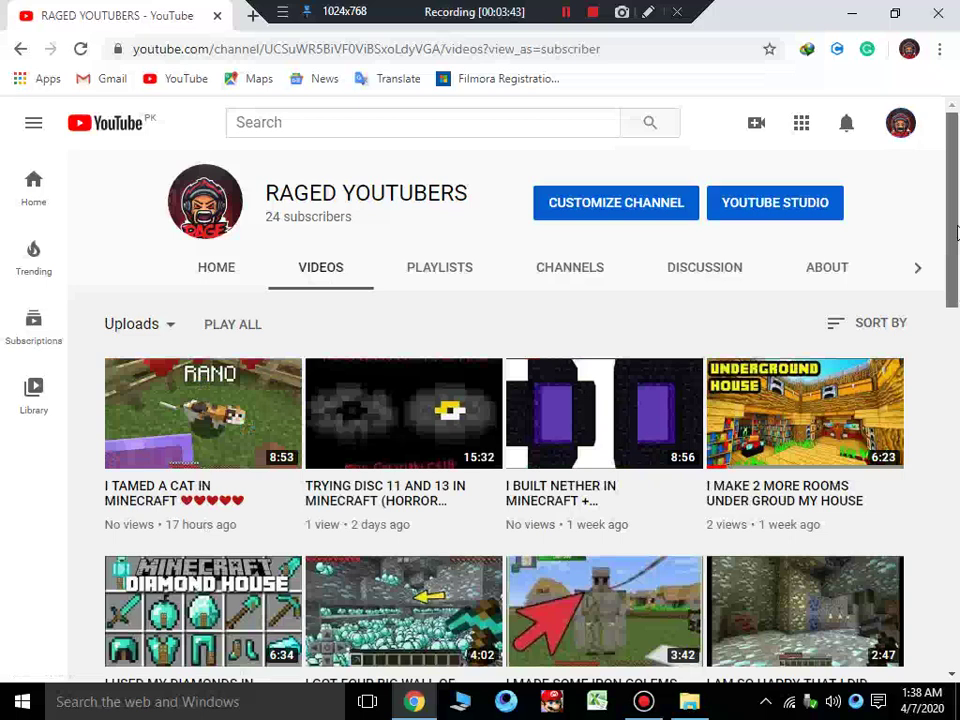
scroll(955, 292, "down", 2)
left_click_drag(955, 292, 950, 382)
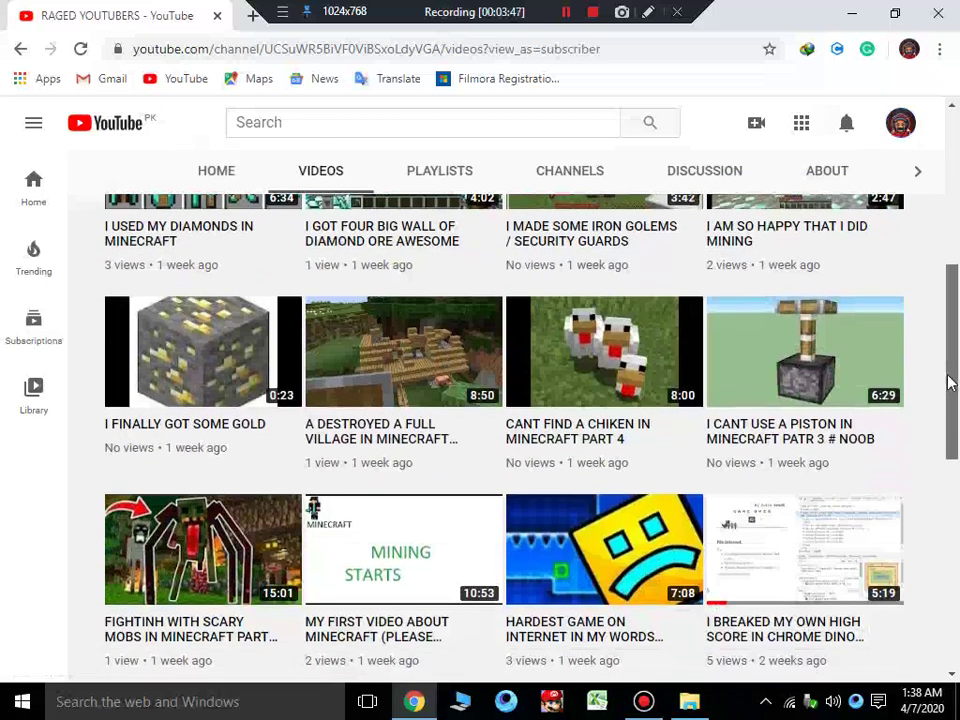
left_click_drag(955, 345, 946, 405)
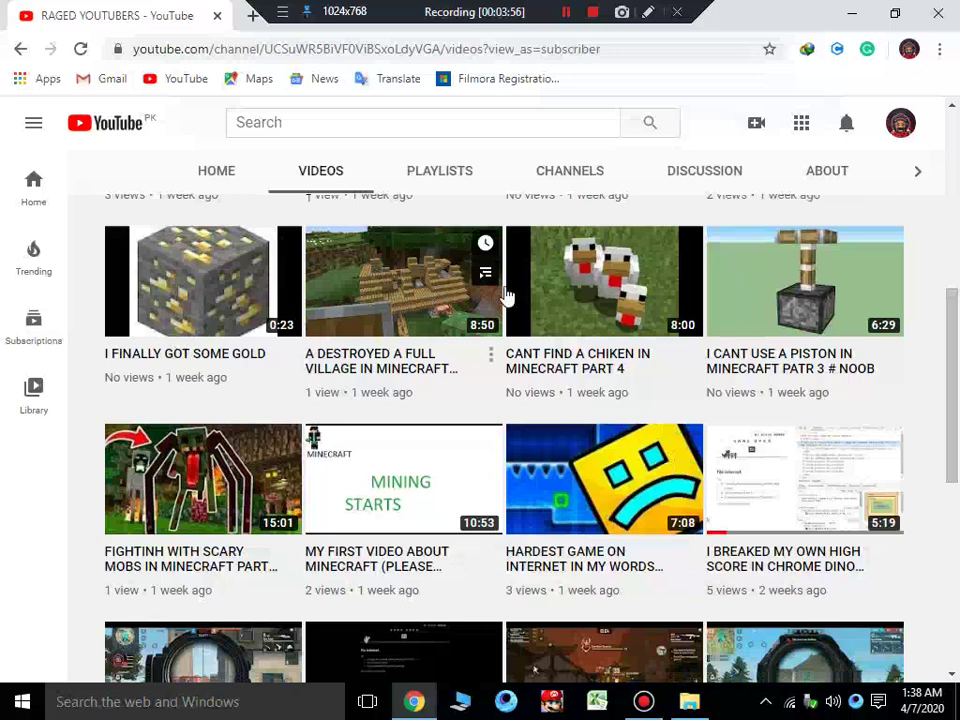
left_click_drag(956, 345, 958, 240)
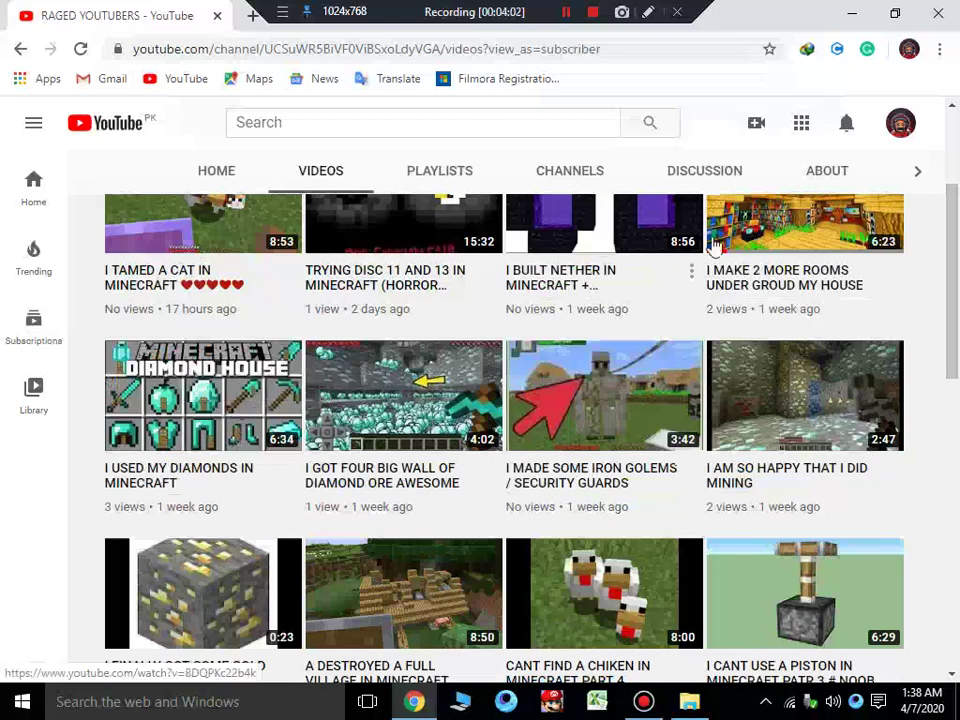
left_click_drag(957, 252, 938, 168)
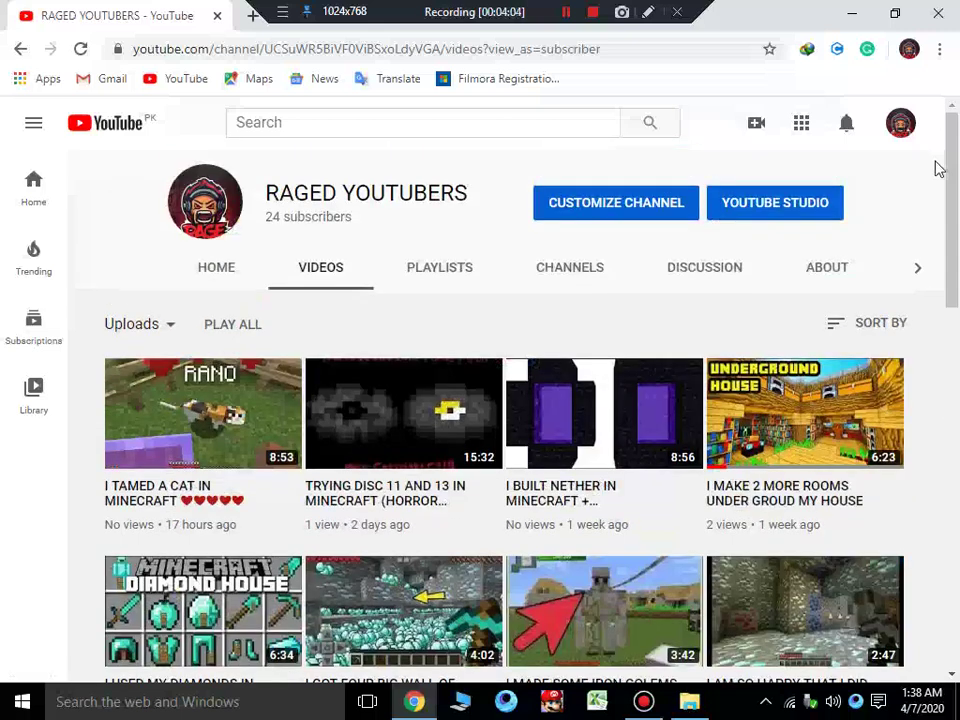